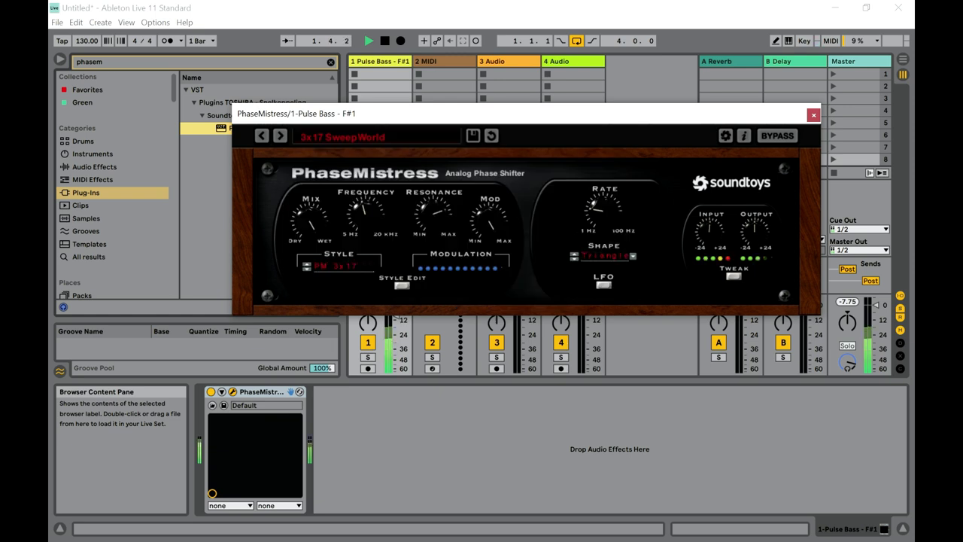
# Load the Slow Sweeps presets 4 by 2 Slo Rez and 4 Stage Mistress A one after the other in PhaseMistress
pyautogui.click(368, 137)
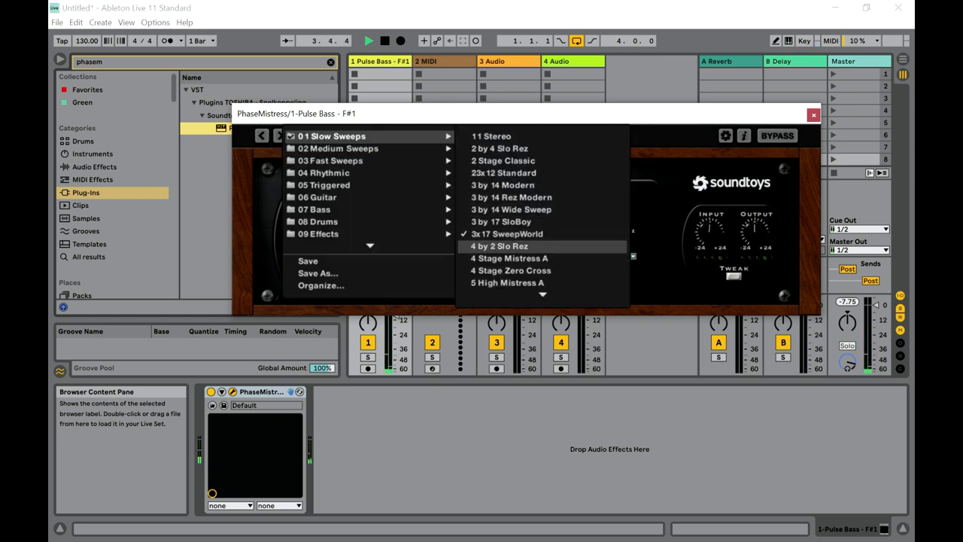
pyautogui.click(499, 246)
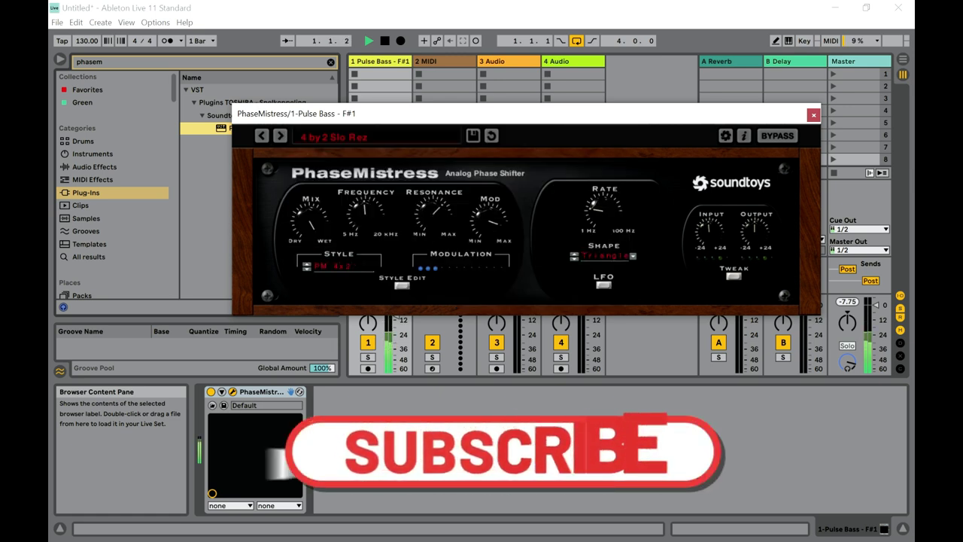
pyautogui.click(343, 136)
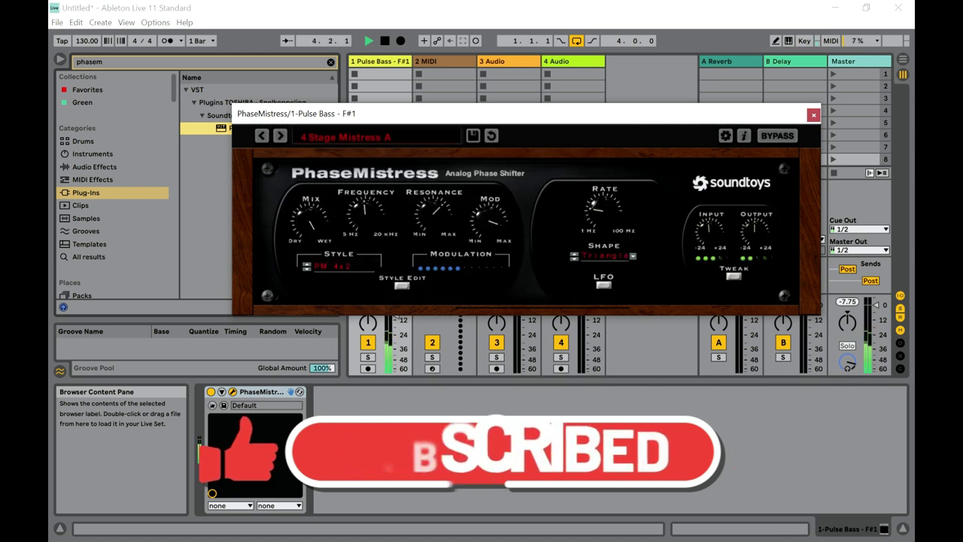
pyautogui.click(511, 258)
# Load the Snappy N Rich preset from PhaseMistress's Bass presets
pyautogui.click(376, 136)
pyautogui.moveTo(392, 148)
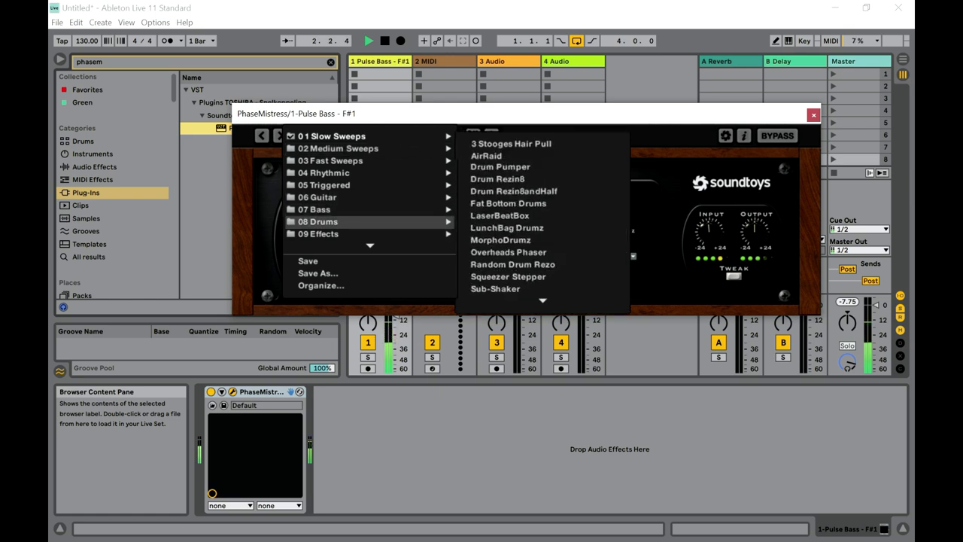
pyautogui.moveTo(324, 209)
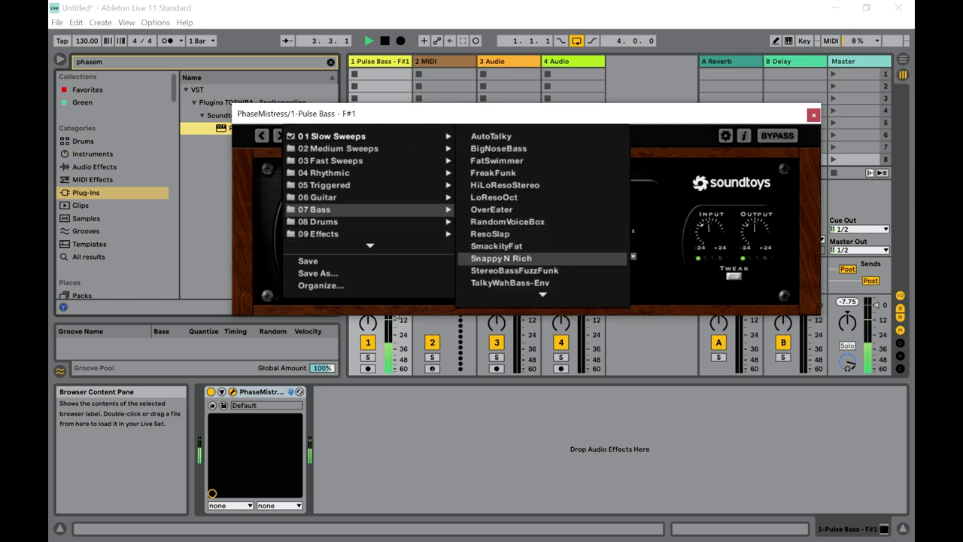
pyautogui.click(501, 258)
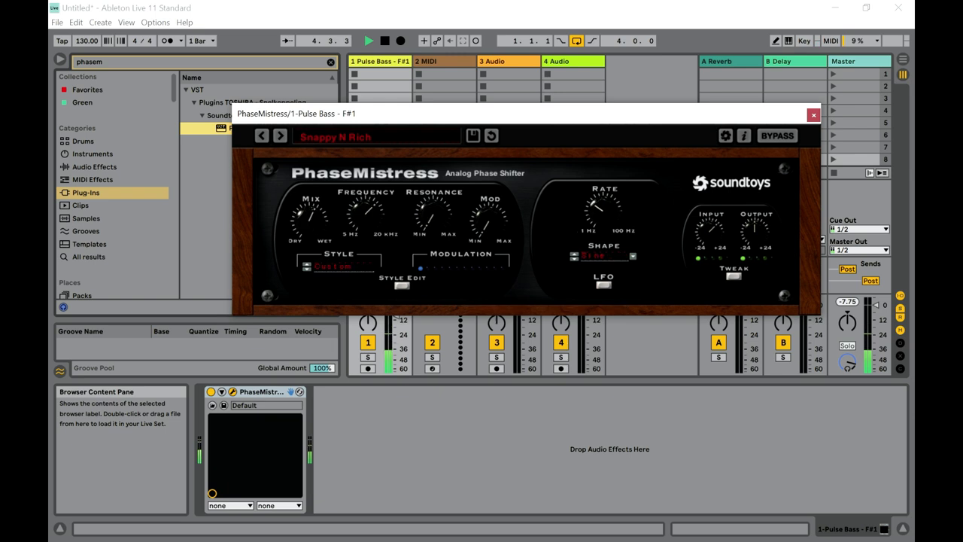
# Audition the Bass presets StereoBassFuzzFunk and TalkyWahBass-Env one after the other in PhaseMistress
pyautogui.click(336, 137)
pyautogui.moveTo(324, 209)
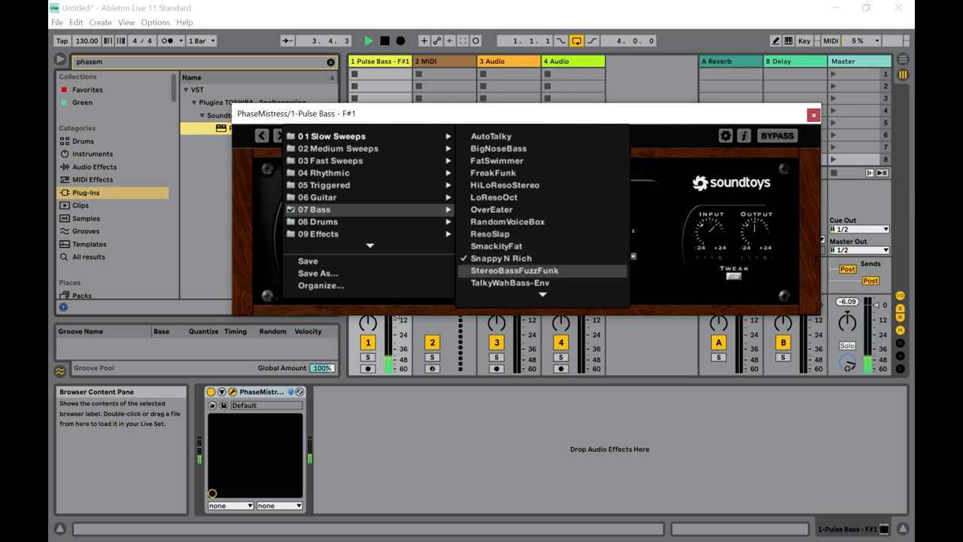
pyautogui.click(515, 271)
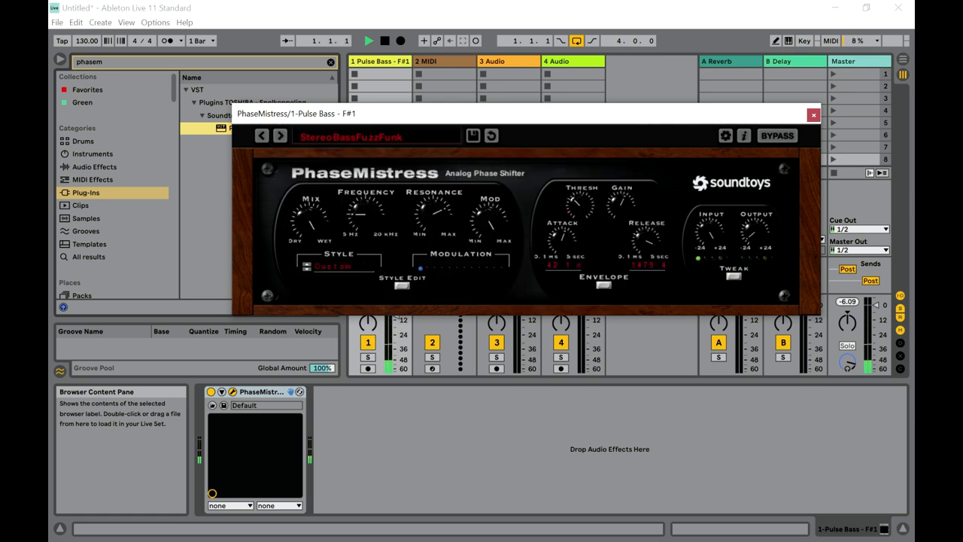
pyautogui.click(361, 137)
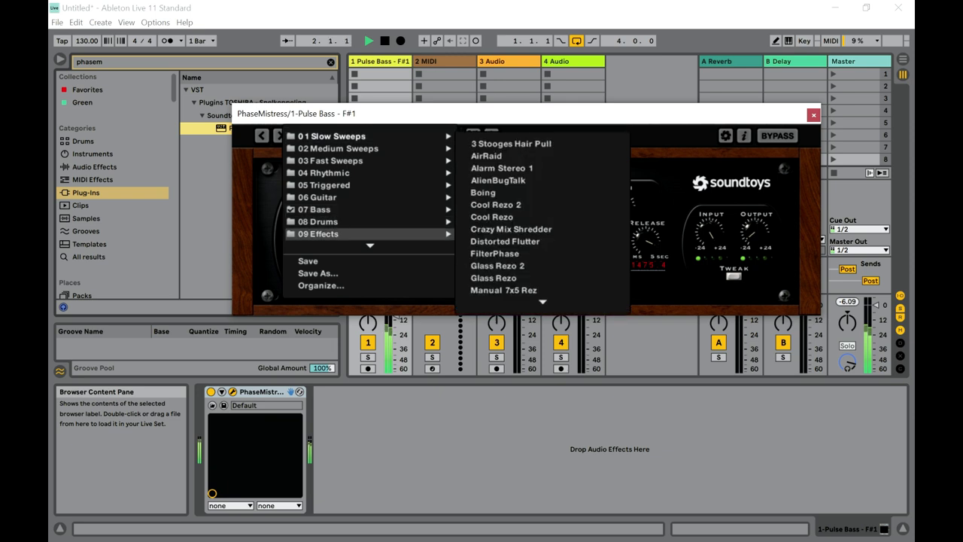
pyautogui.moveTo(369, 210)
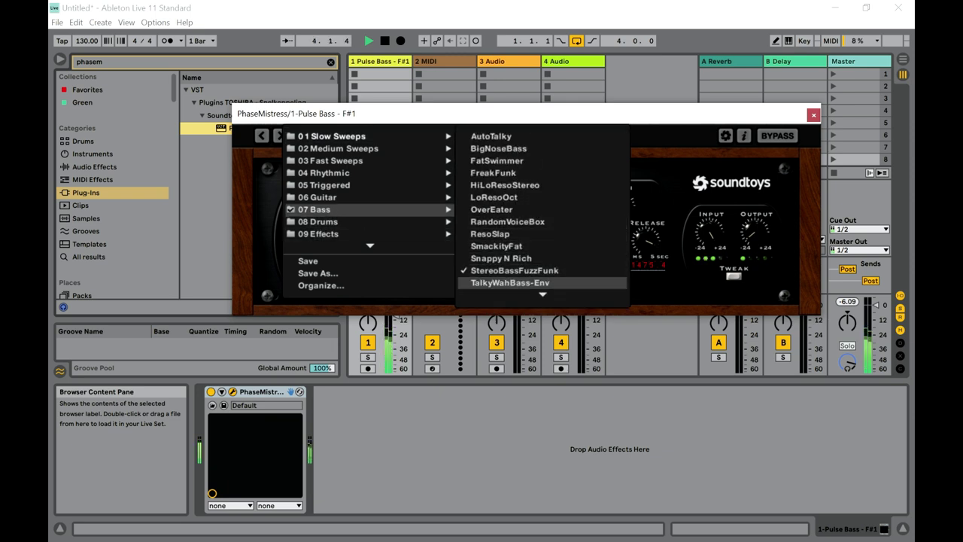
pyautogui.click(510, 283)
# Load the Glass Rezo 2 preset from PhaseMistress's Effects presets
pyautogui.click(361, 136)
pyautogui.moveTo(362, 222)
pyautogui.moveTo(318, 233)
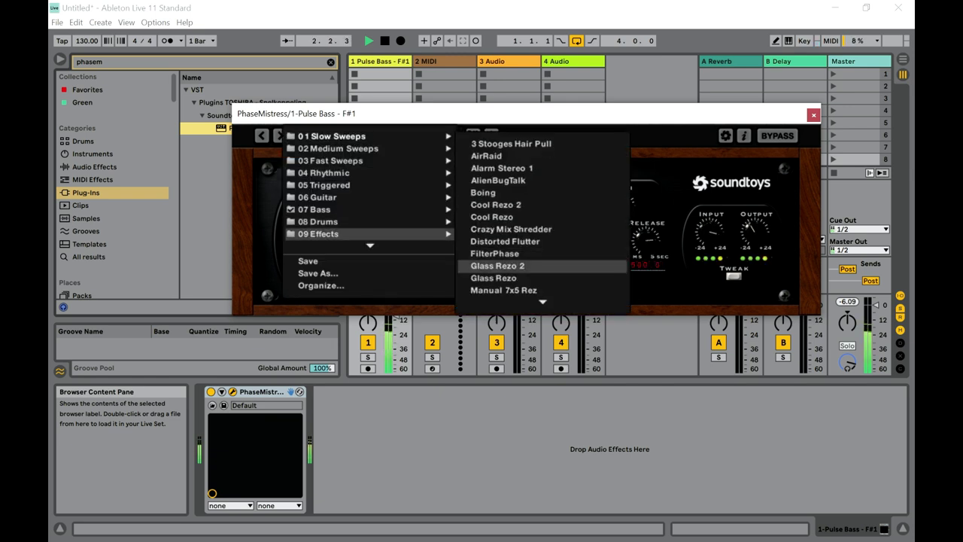
pyautogui.click(497, 266)
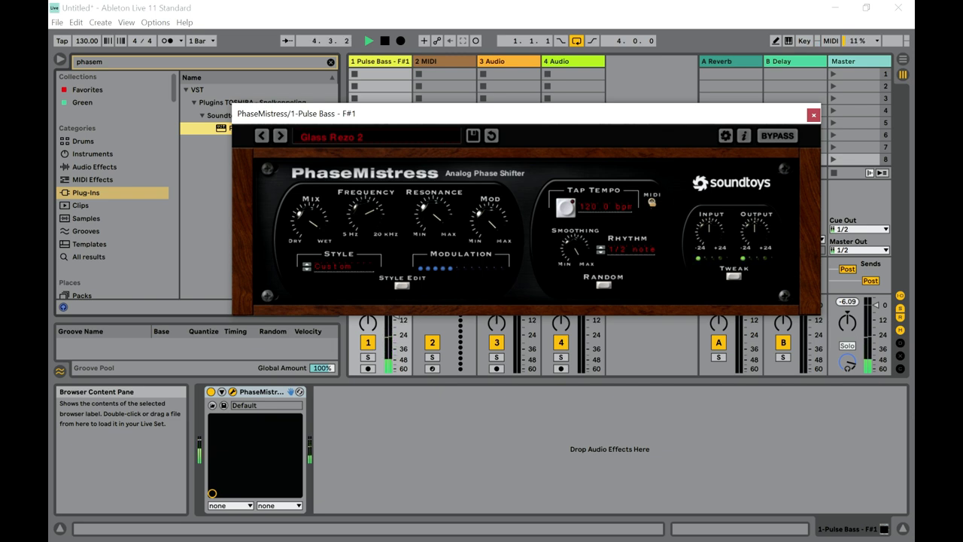
# Return to the Bass presets and load Snappy N Rich again
pyautogui.click(353, 137)
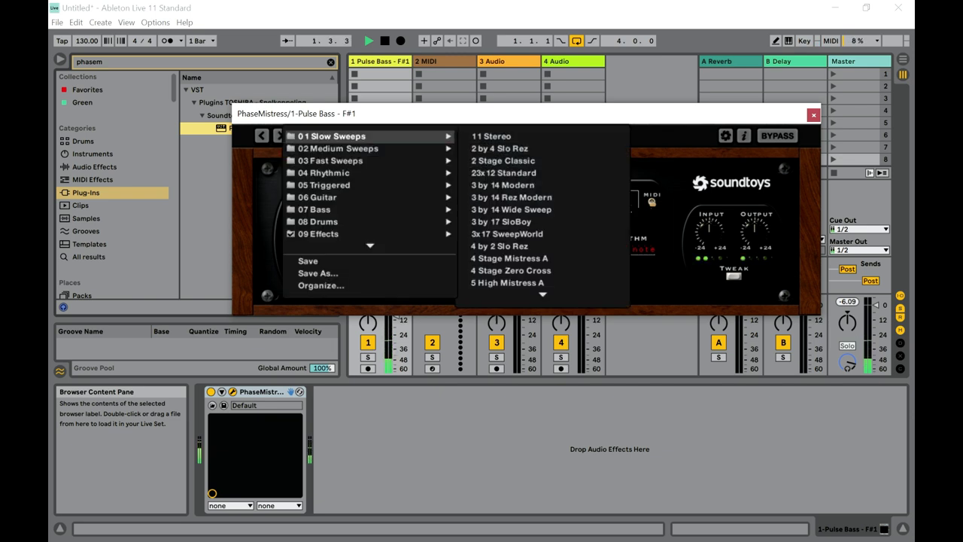
pyautogui.moveTo(362, 210)
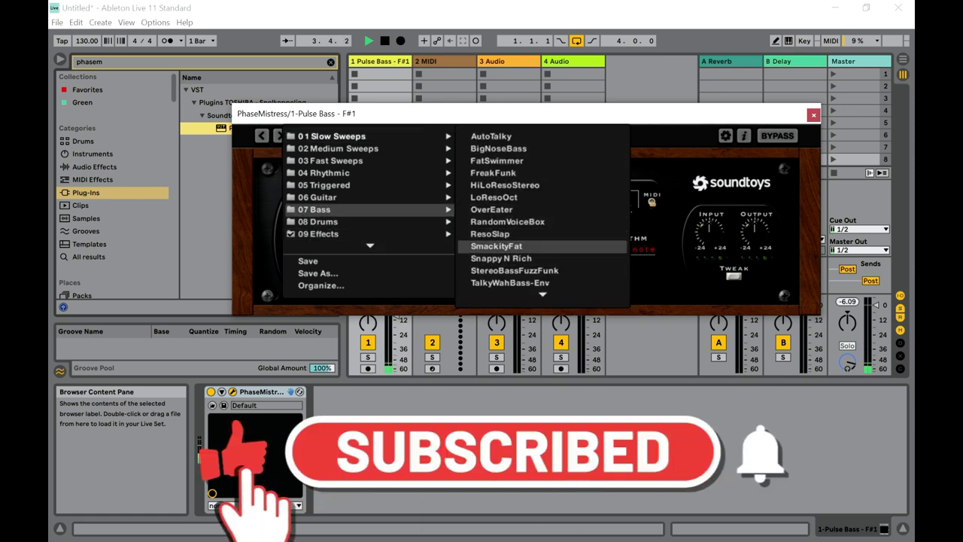
pyautogui.click(500, 258)
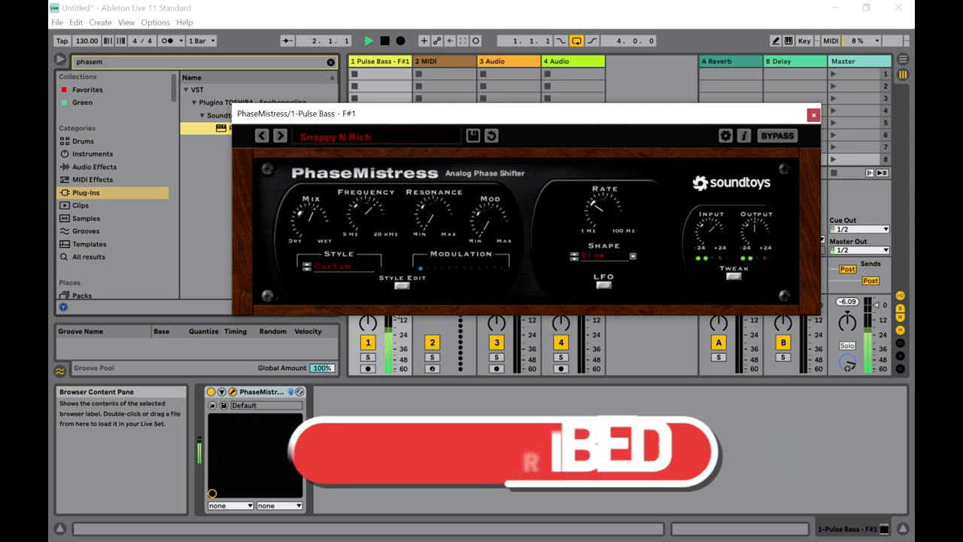
# Load the AutoTalky preset from the Bass presets and raise its resonance slightly
pyautogui.click(376, 136)
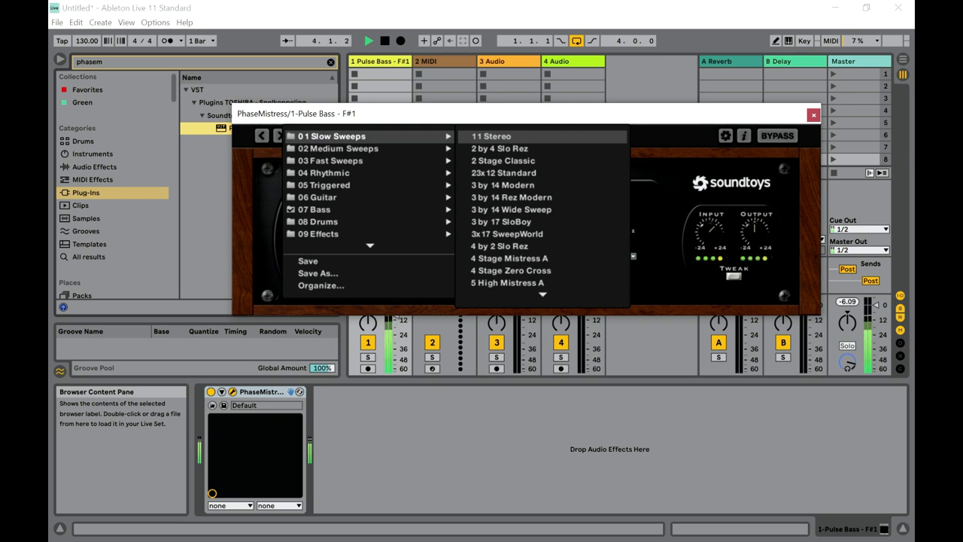
pyautogui.moveTo(316, 209)
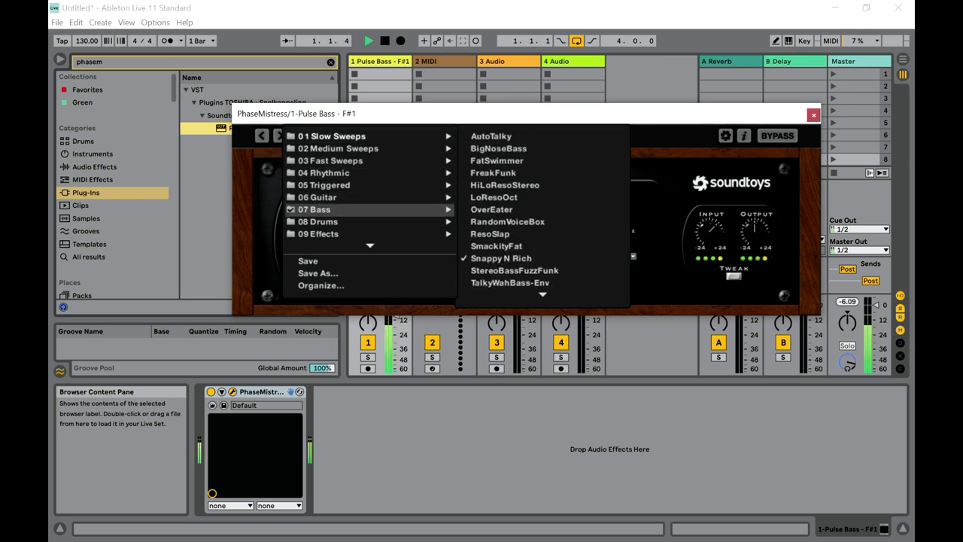
pyautogui.click(491, 136)
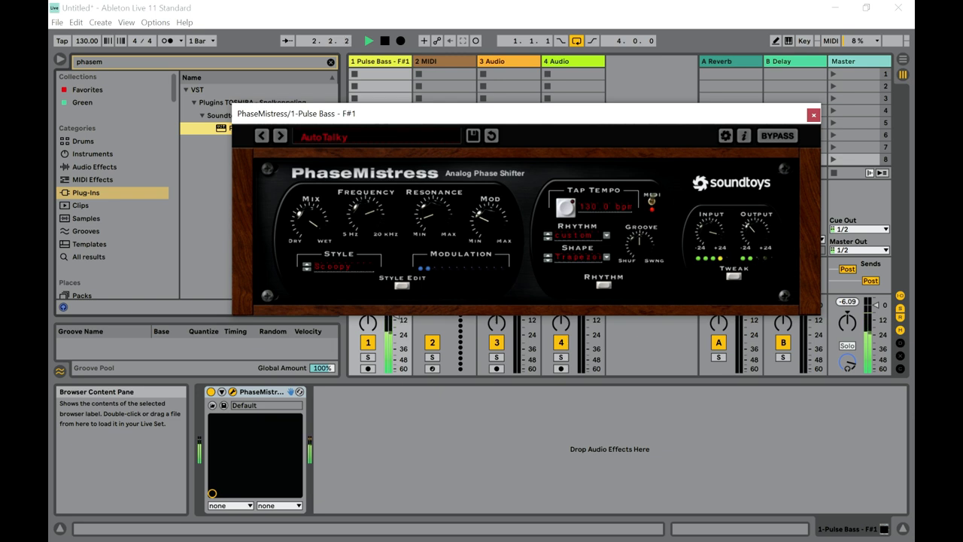
pyautogui.moveTo(466, 117)
pyautogui.mouseDown()
pyautogui.moveTo(503, 131)
pyautogui.moveTo(466, 128)
pyautogui.mouseUp()
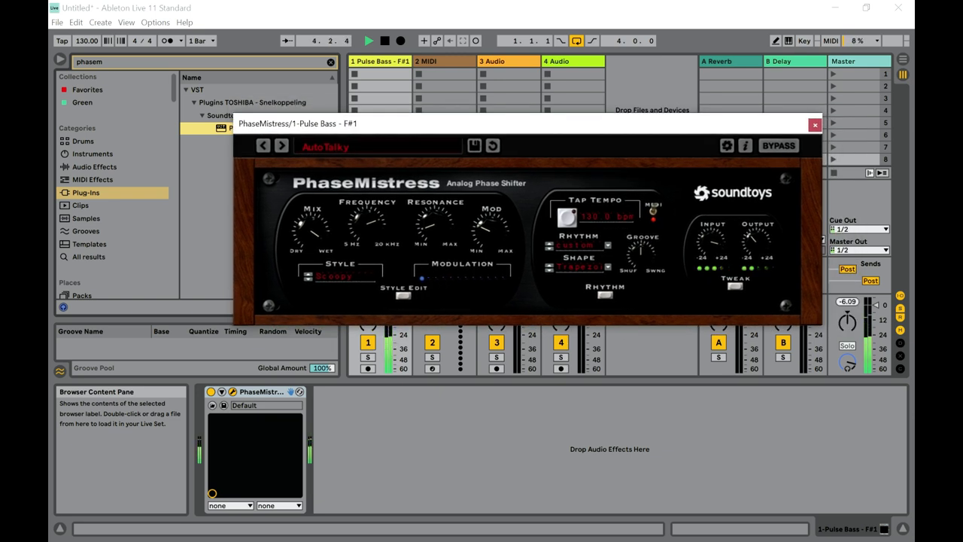
pyautogui.moveTo(434, 223)
pyautogui.mouseDown()
pyautogui.moveTo(435, 179)
pyautogui.moveTo(434, 218)
pyautogui.mouseUp()
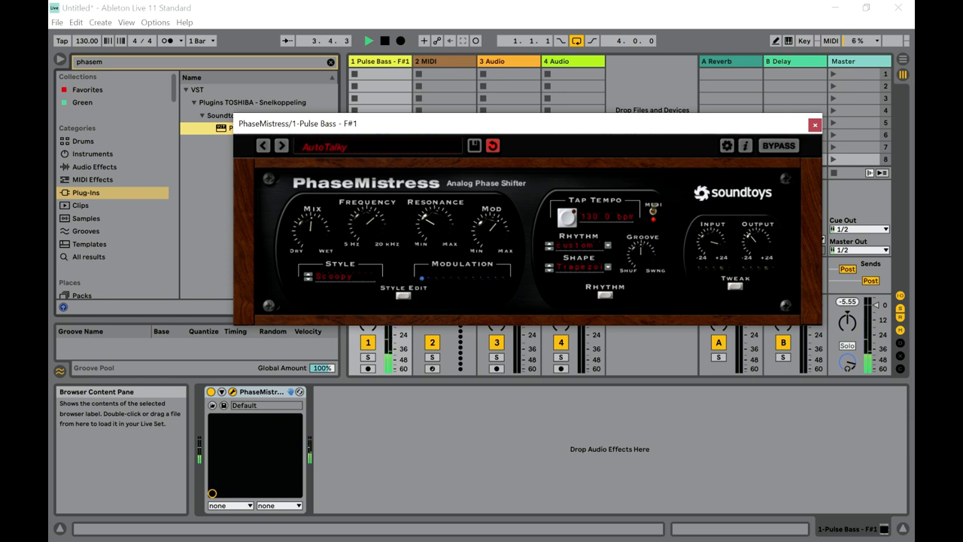
# Try the phaser's modulation rhythm at a 1/4 note and at 1/16 dot
pyautogui.click(608, 245)
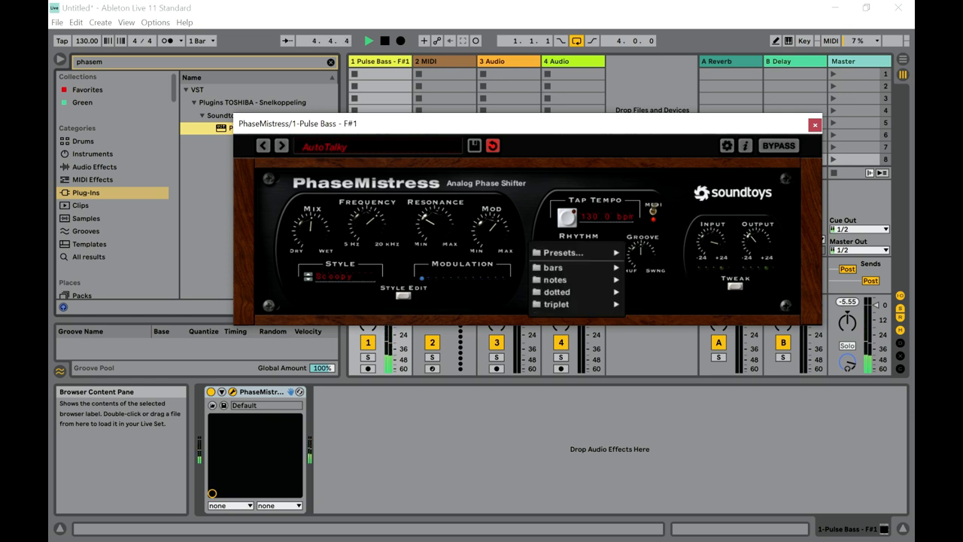
pyautogui.moveTo(572, 267)
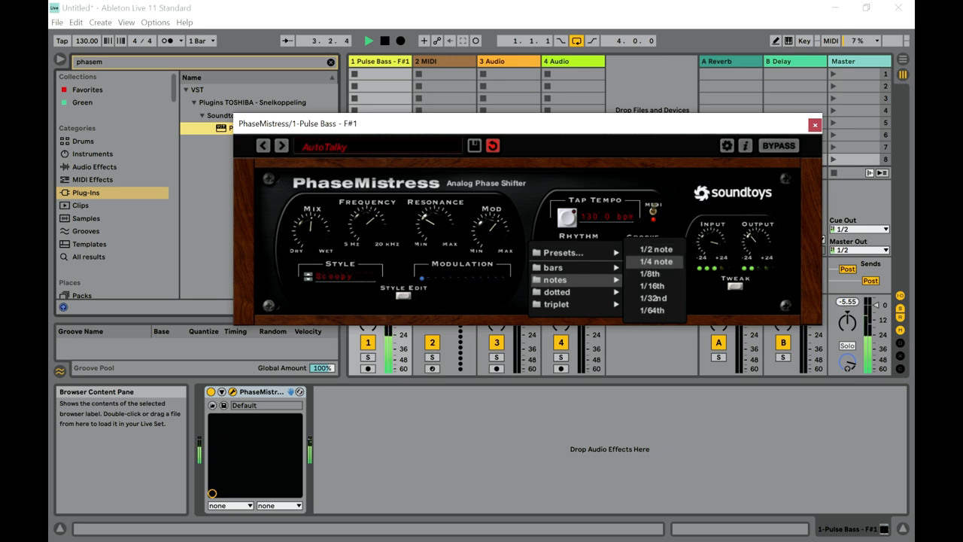
pyautogui.click(656, 261)
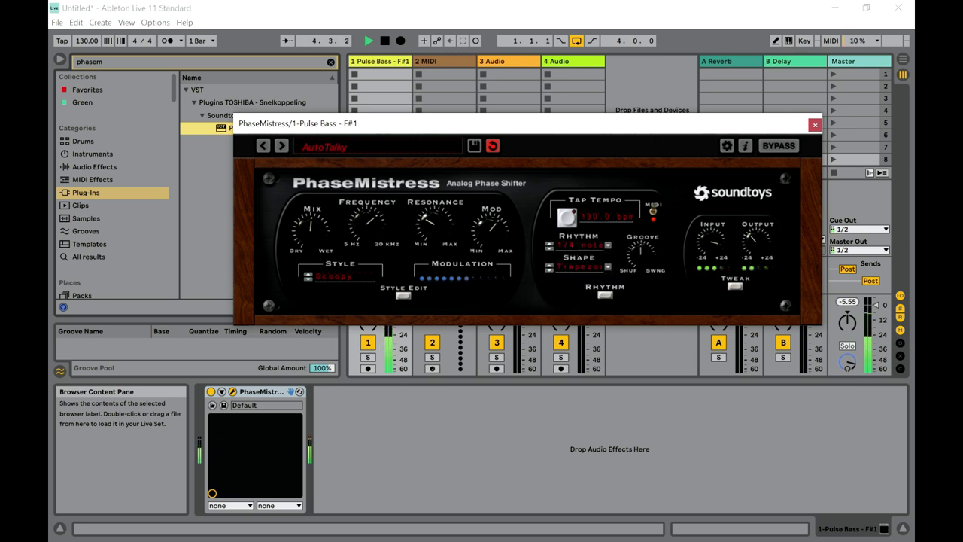
pyautogui.click(608, 246)
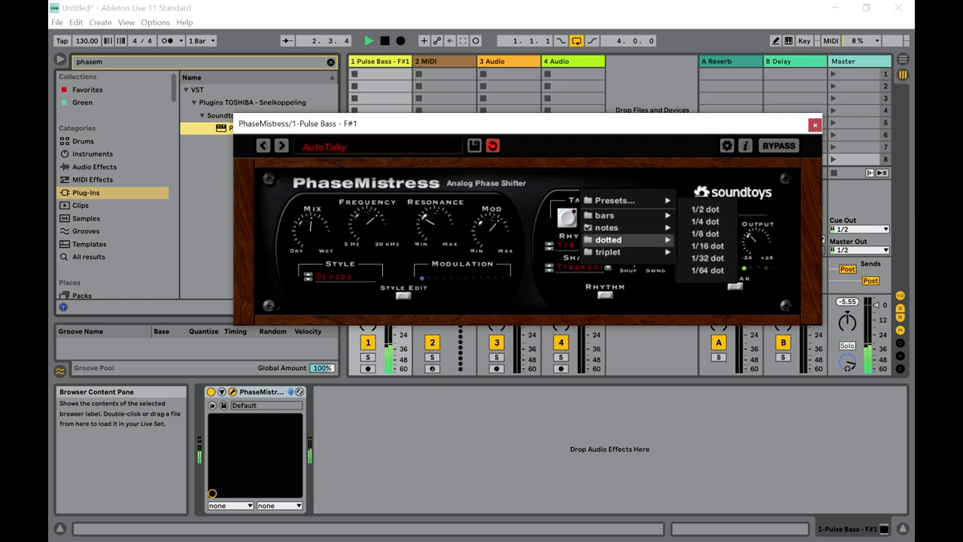
pyautogui.click(707, 245)
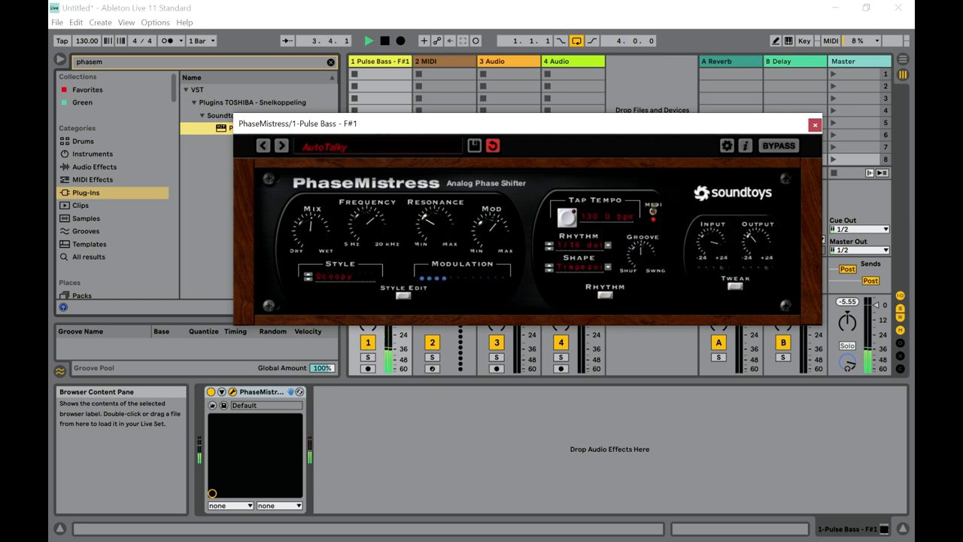
# Try a modulation rhythm of 1 bar, and settle on 2 bars
pyautogui.click(587, 245)
pyautogui.moveTo(608, 251)
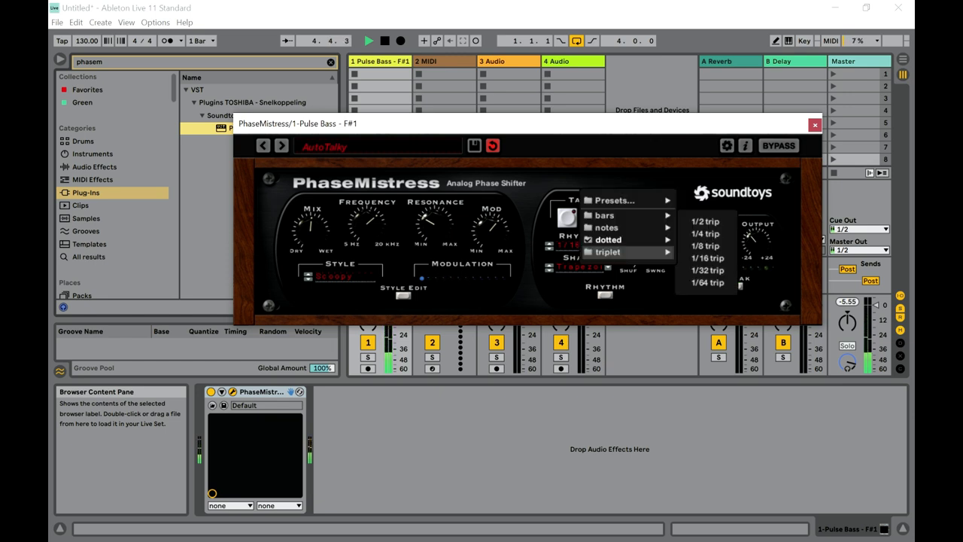
pyautogui.moveTo(605, 216)
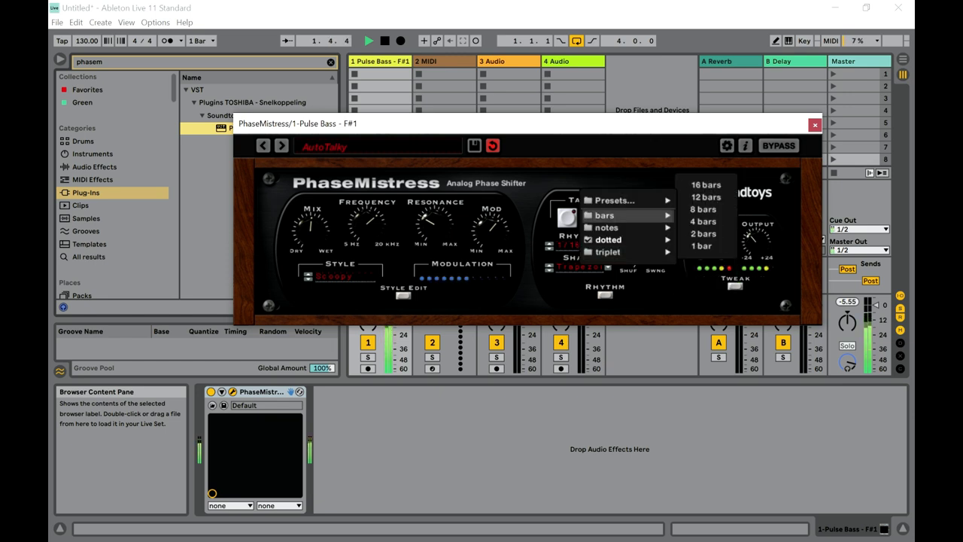
pyautogui.click(702, 245)
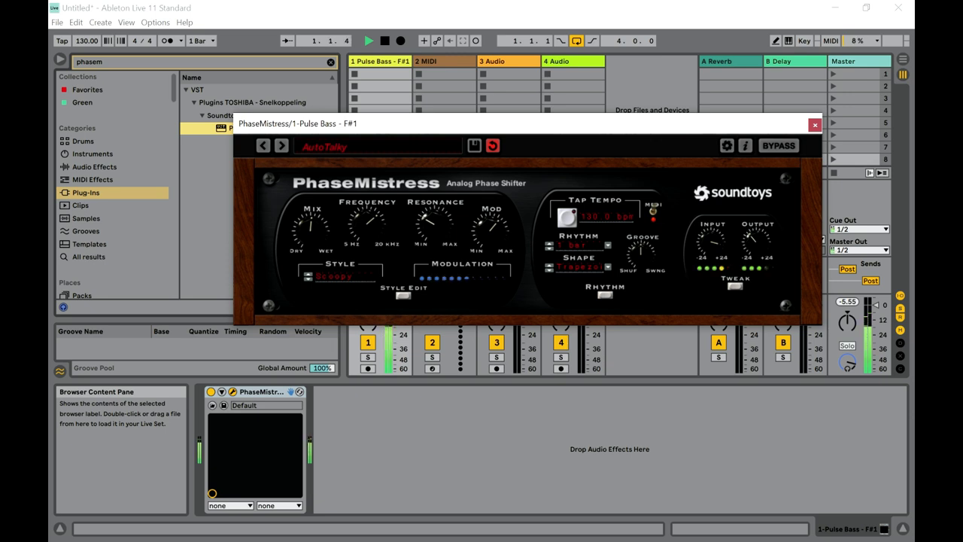
pyautogui.click(576, 246)
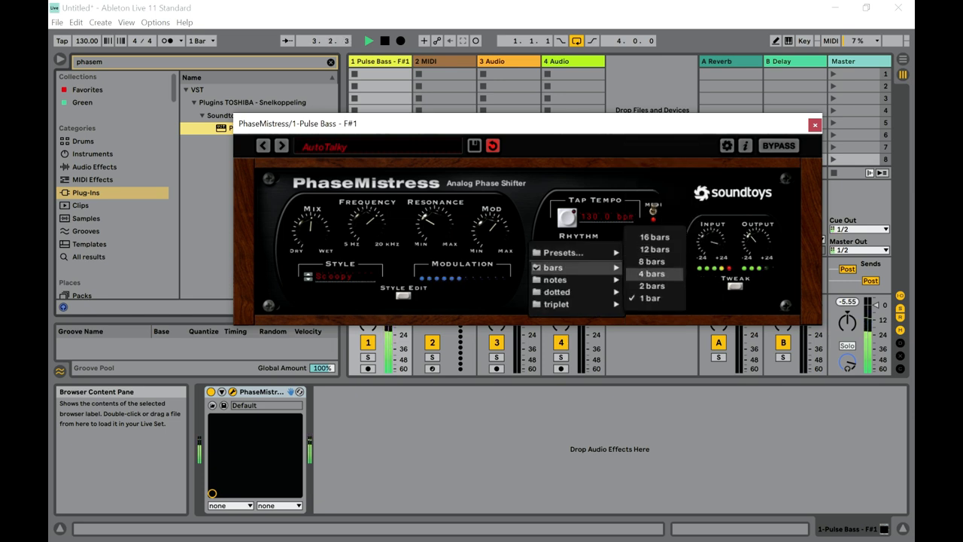
pyautogui.click(652, 286)
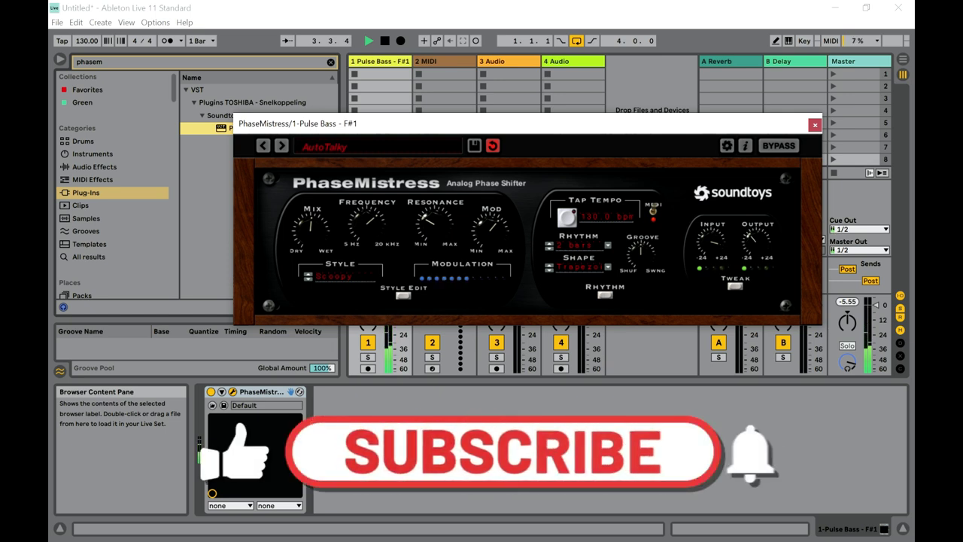
# Move the plugin window higher and switch the modulation mode first to Random and then to Envelope
pyautogui.moveTo(416, 130); pyautogui.dragTo(430, 77)
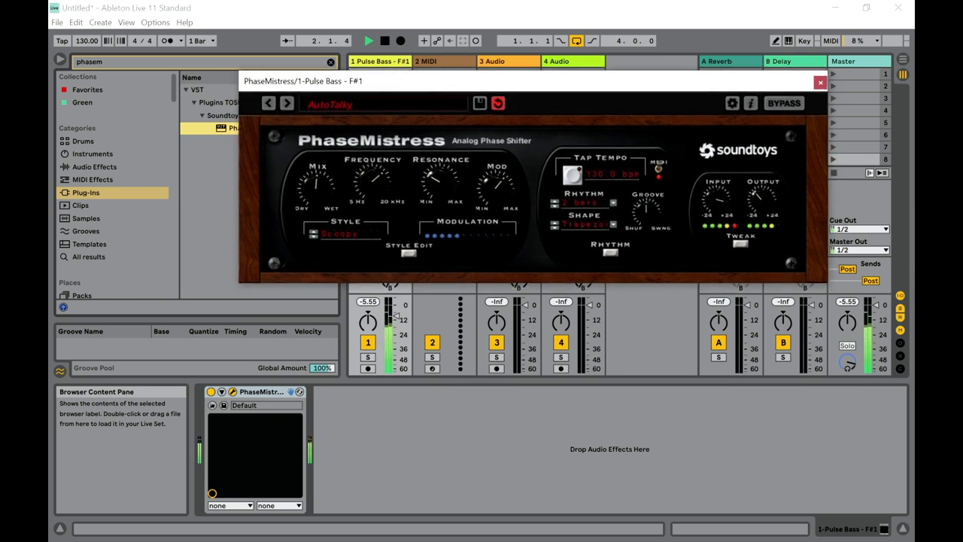
pyautogui.click(610, 252)
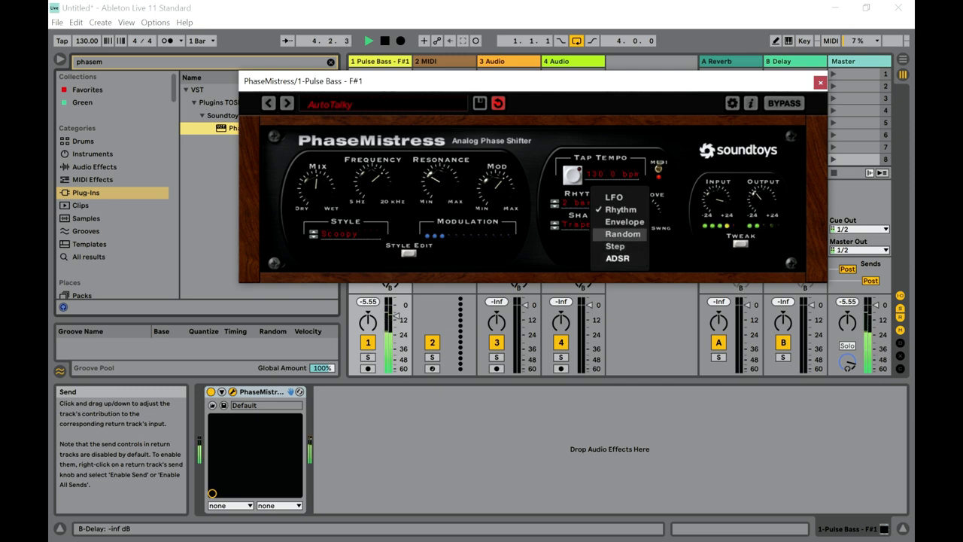
pyautogui.click(623, 234)
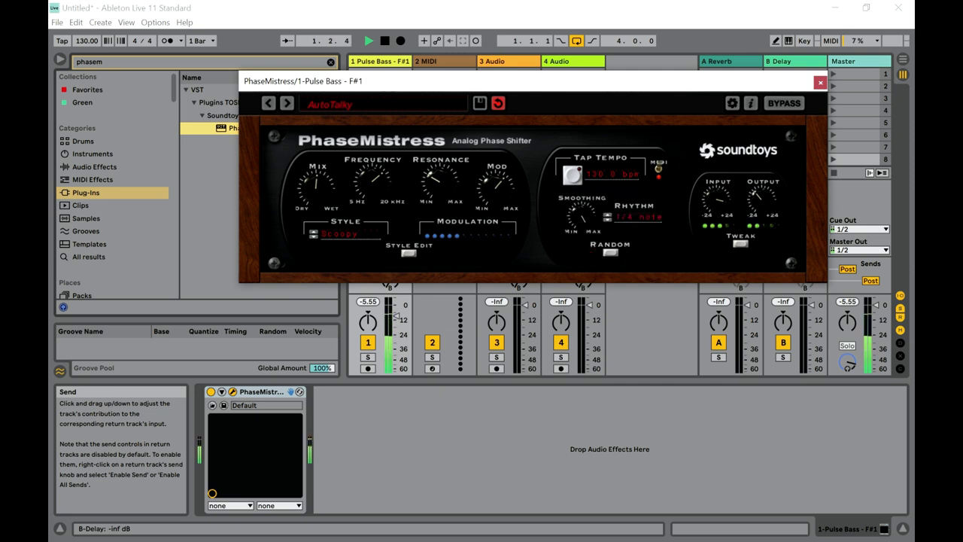
pyautogui.click(610, 253)
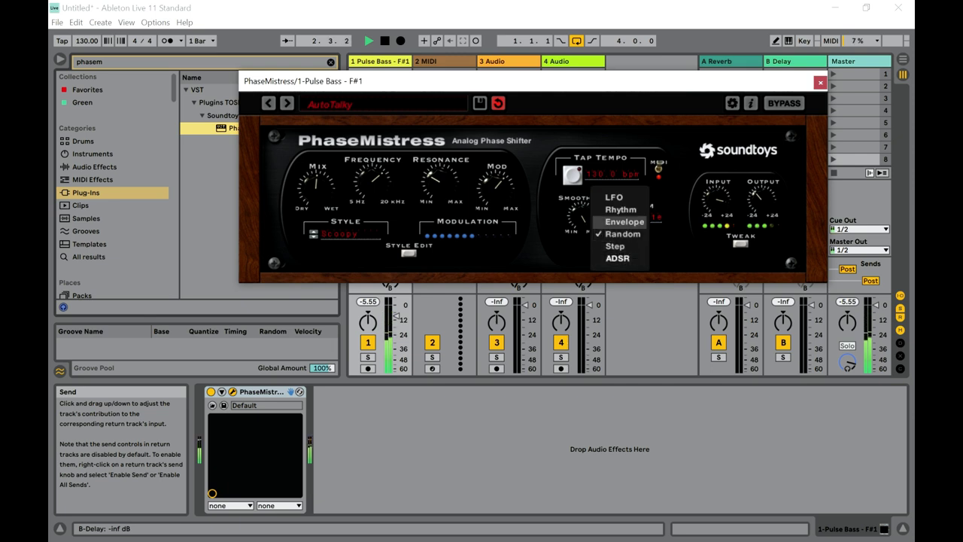
pyautogui.click(624, 222)
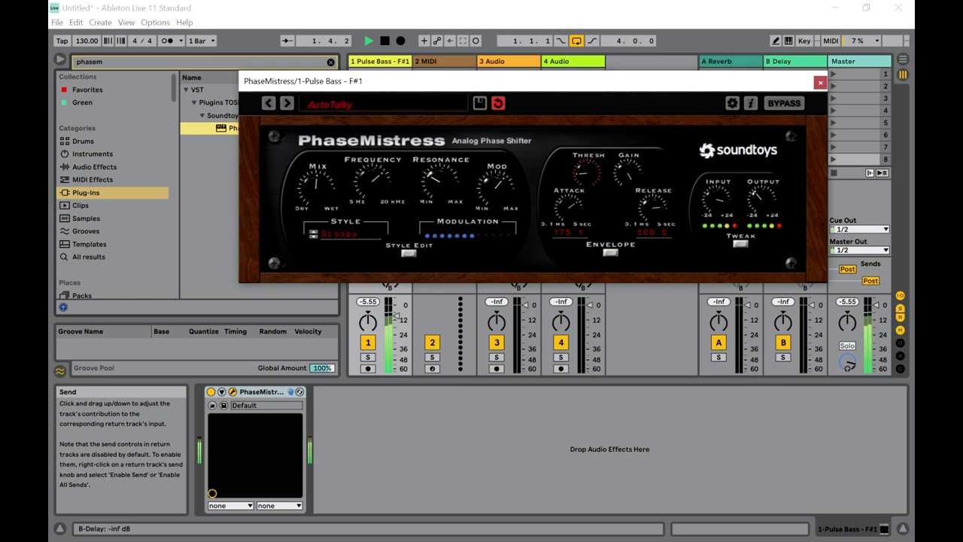
# Try the LFO and Step modulation modes, and settle on ADSR
pyautogui.click(610, 250)
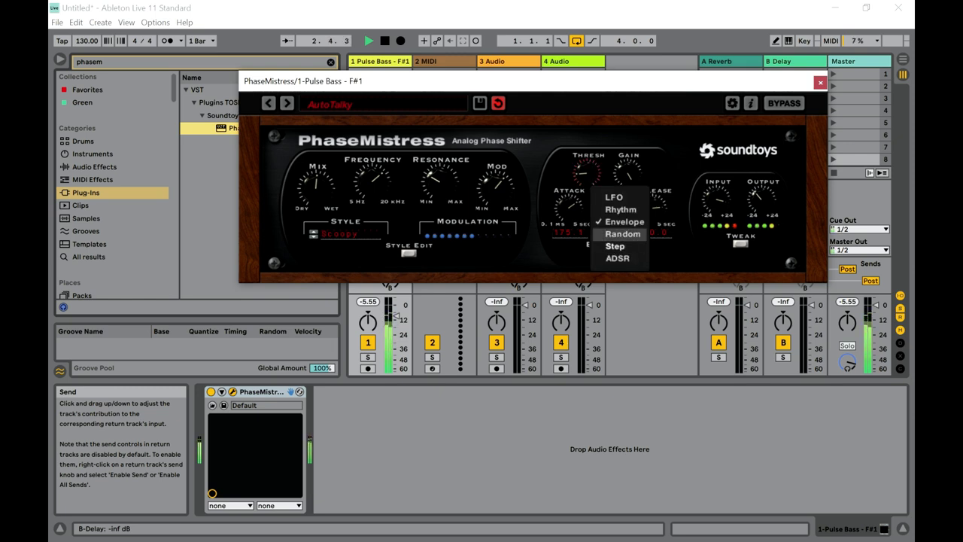
pyautogui.click(614, 197)
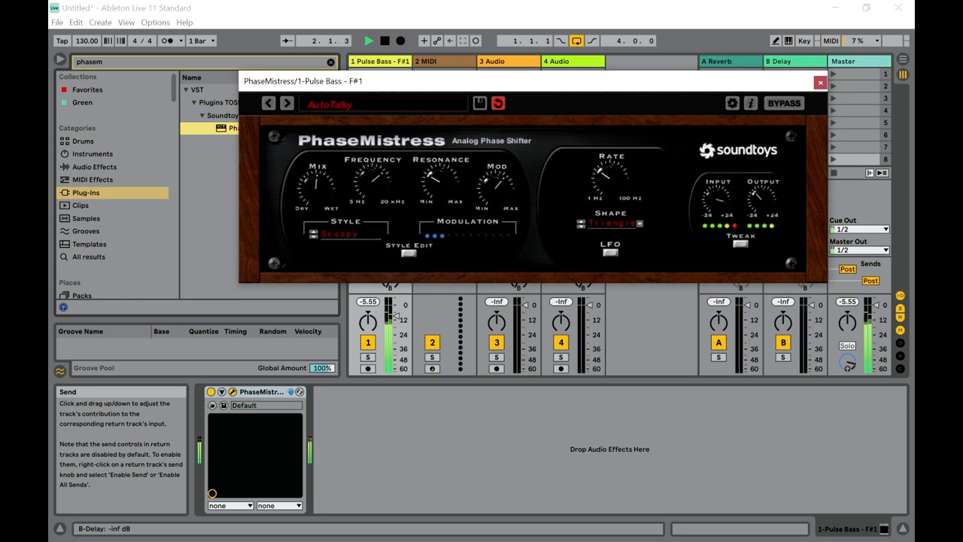
pyautogui.click(610, 252)
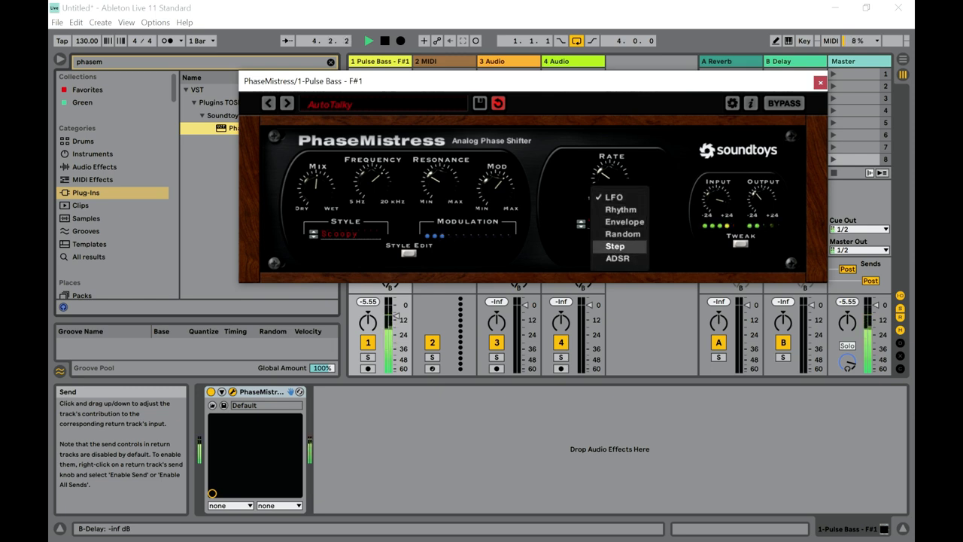
pyautogui.click(615, 246)
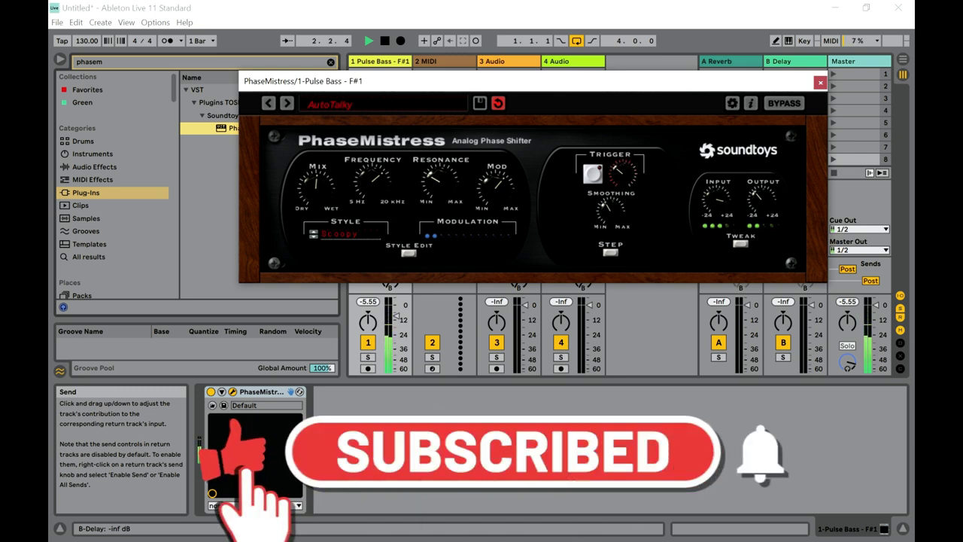
pyautogui.click(610, 244)
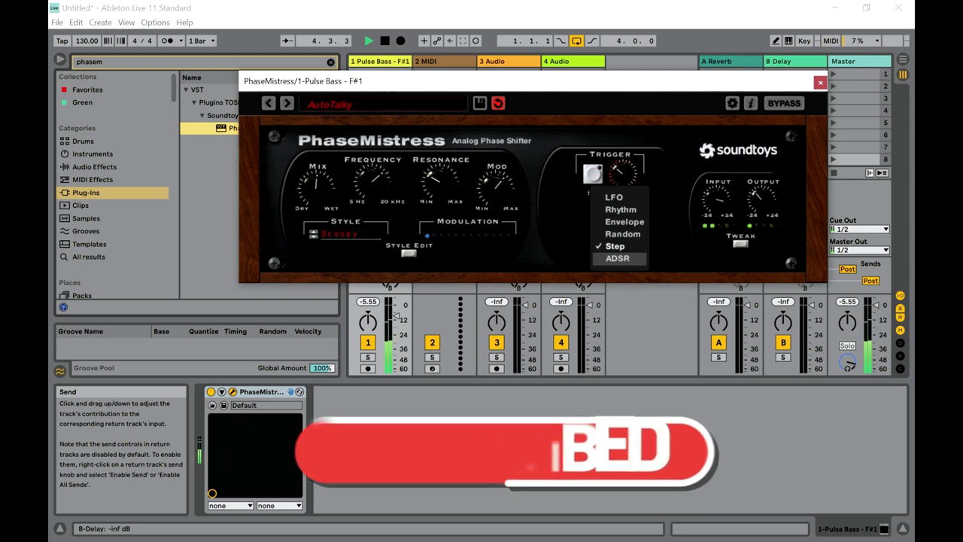
pyautogui.click(617, 258)
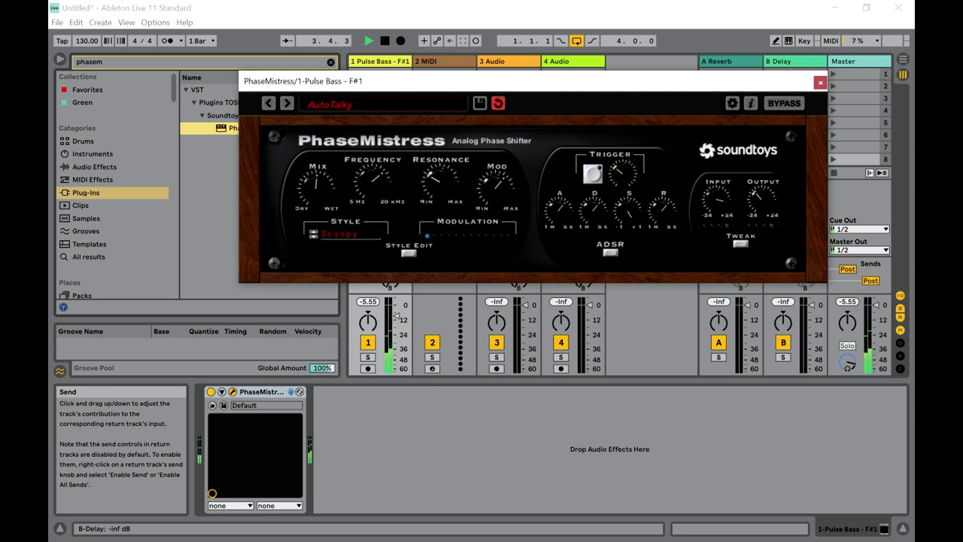
# Open the phaser's style editor and try the Super 7x5 style preset
pyautogui.click(409, 253)
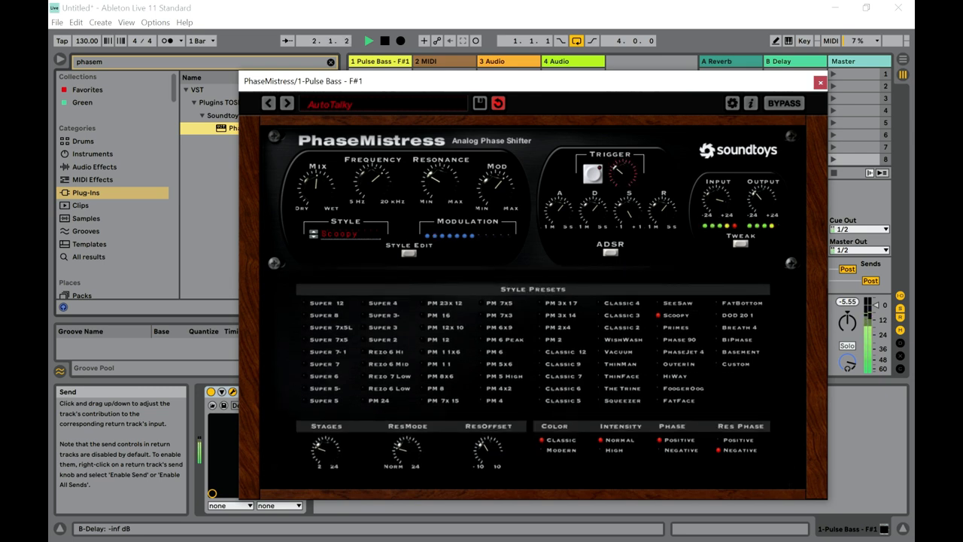
pyautogui.click(329, 340)
pyautogui.click(328, 352)
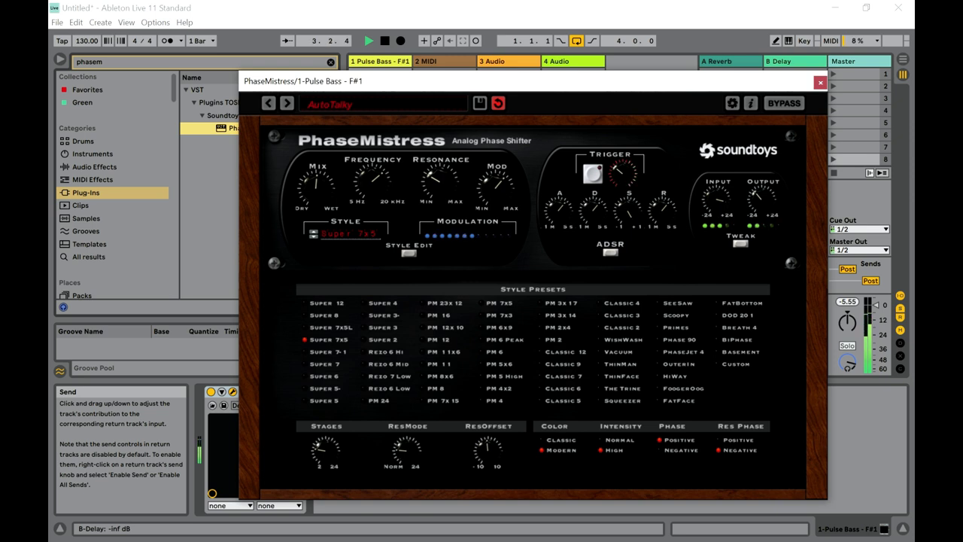
# Audition the PM 6x9, PM 6, PM 5 High, PM 8x6 and PM 11x6 style presets, returning to PM 8x6
pyautogui.click(499, 327)
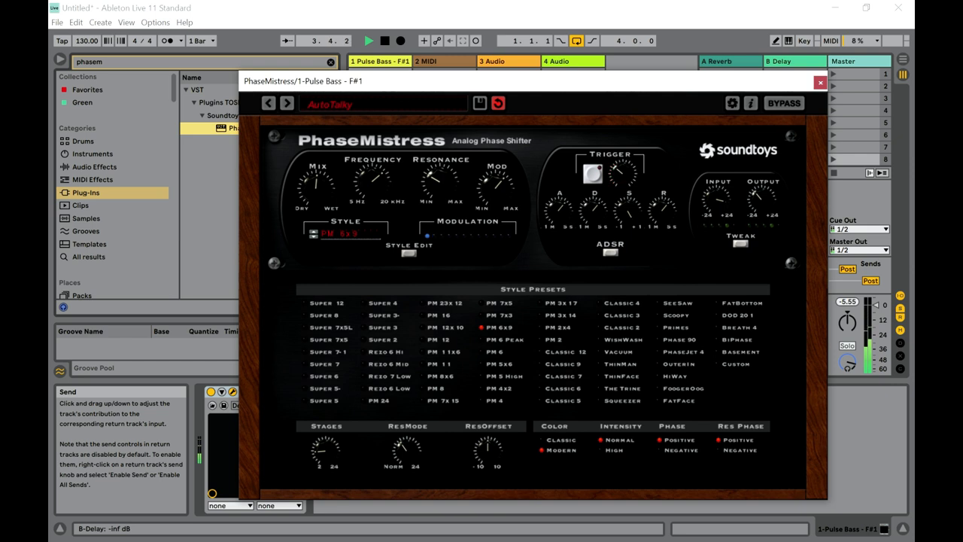
pyautogui.click(493, 352)
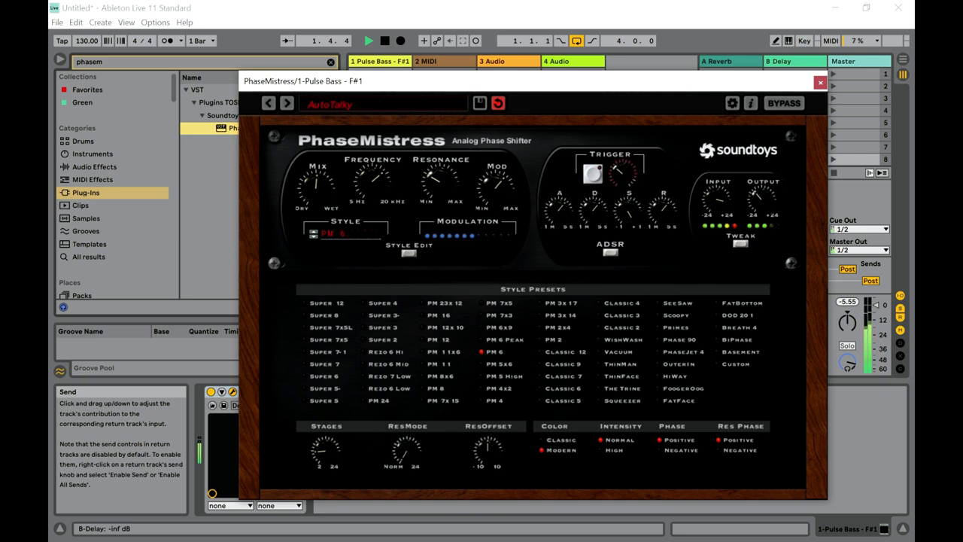
pyautogui.click(497, 377)
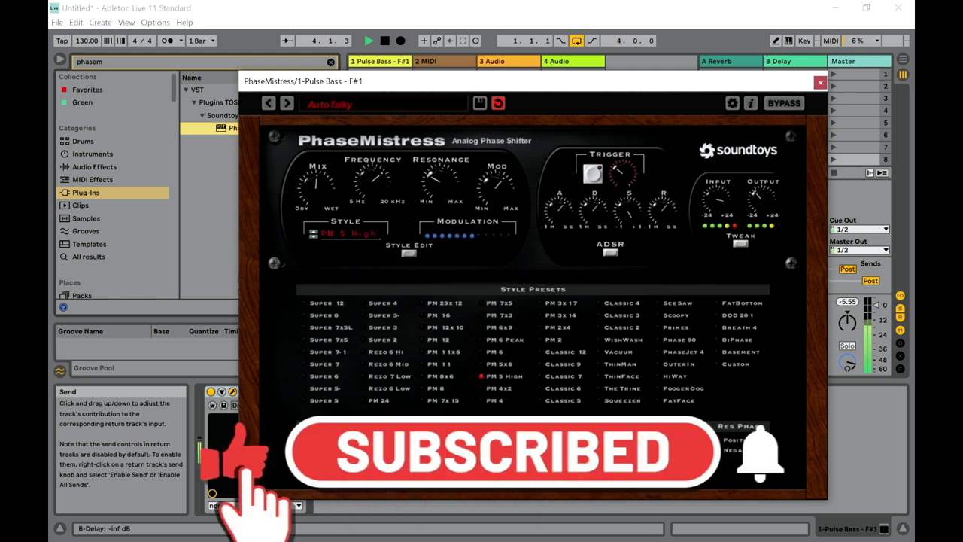
pyautogui.click(440, 376)
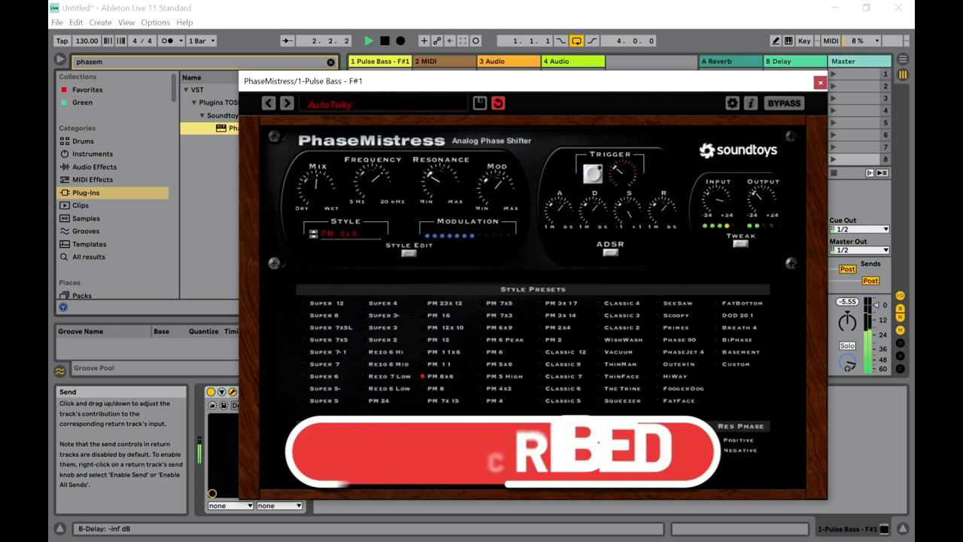
pyautogui.click(444, 352)
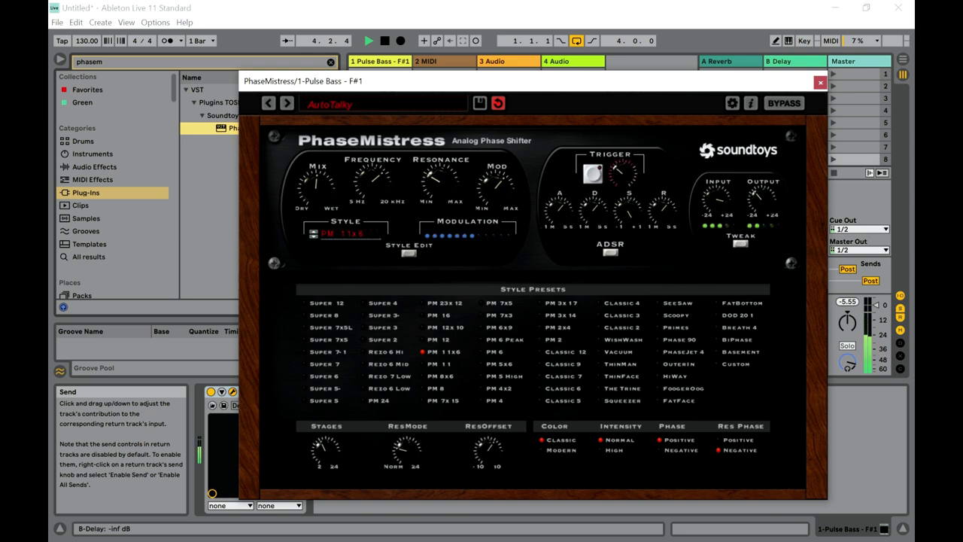
pyautogui.click(440, 376)
# Try the FatBottom and DOD 201 style presets, and switch the phaser style to Breath 4
pyautogui.click(742, 303)
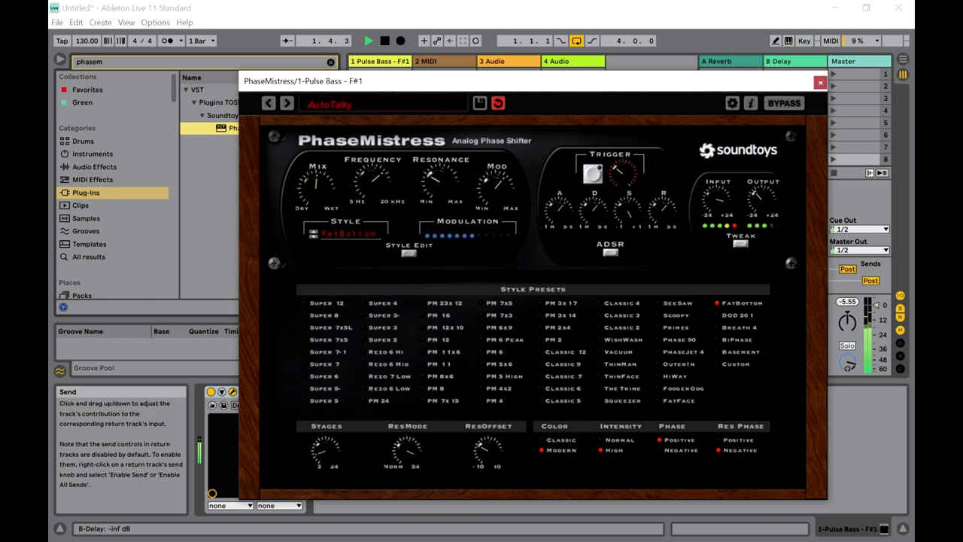
pyautogui.click(738, 316)
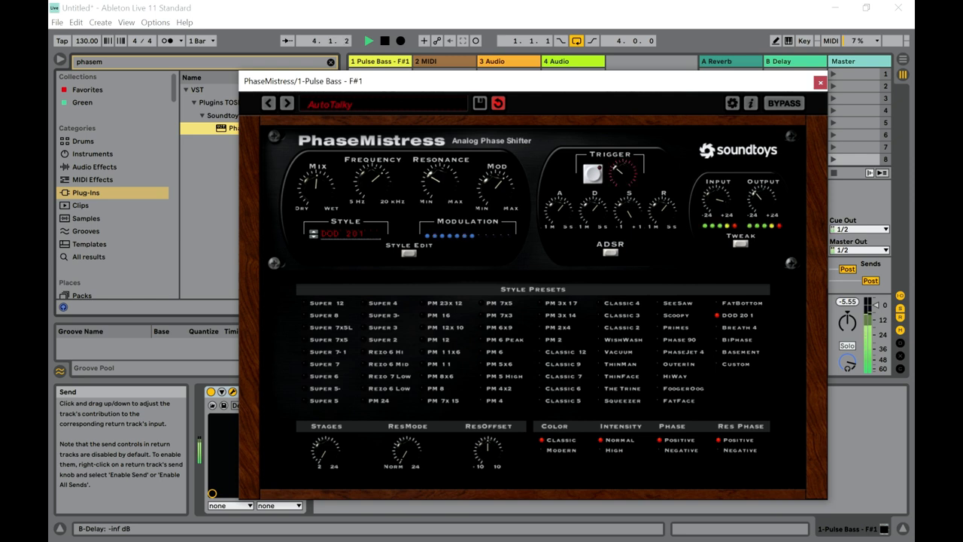
pyautogui.click(739, 327)
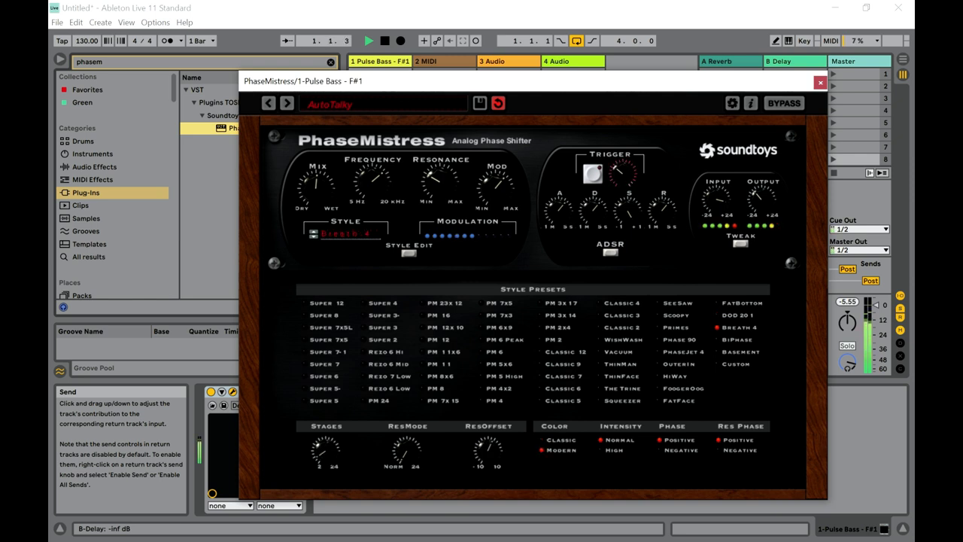